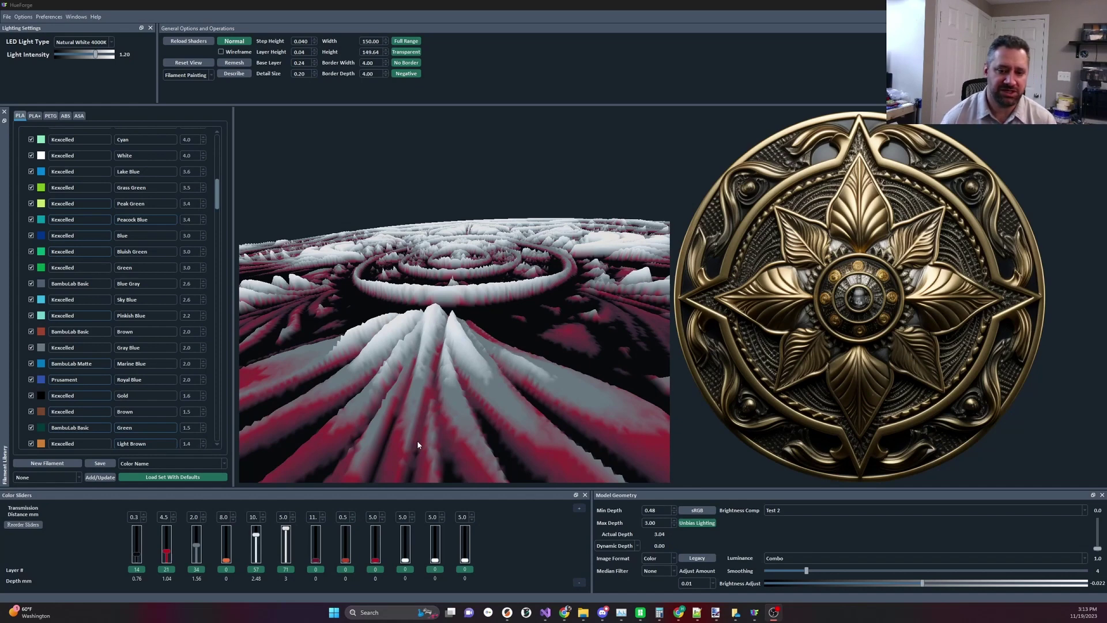
Lower the PolyLite Pro White color slider to layer 56 while the model uses Dynamic Depth.
{"action": "left_click", "coordinate": [287, 530]}
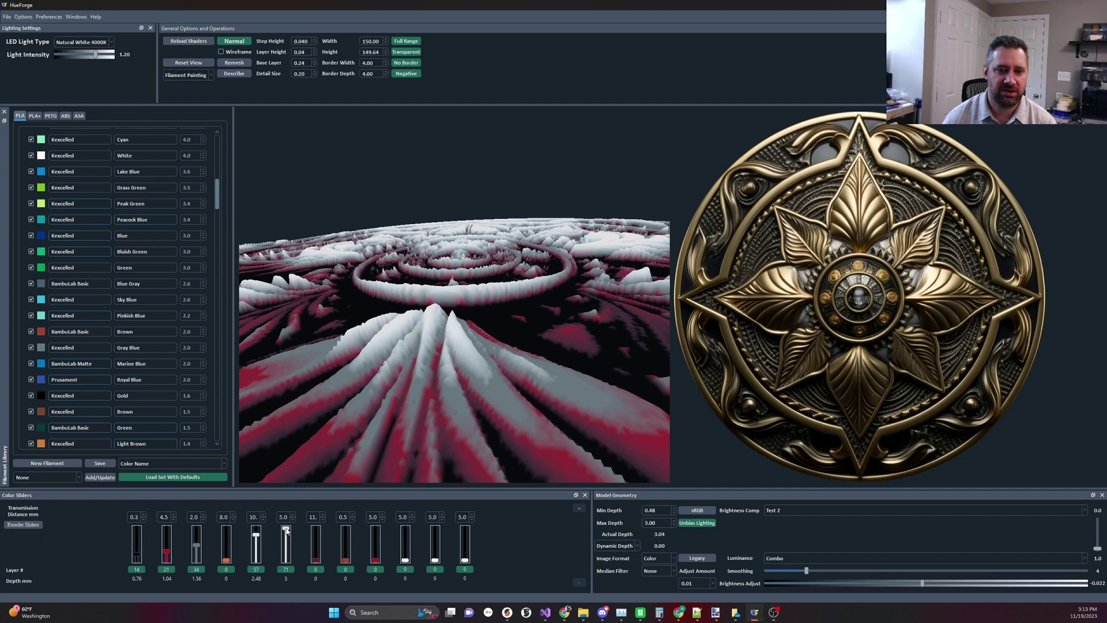
{"action": "scroll", "coordinate": [286, 531], "scroll_direction": "down", "scroll_amount": 7}
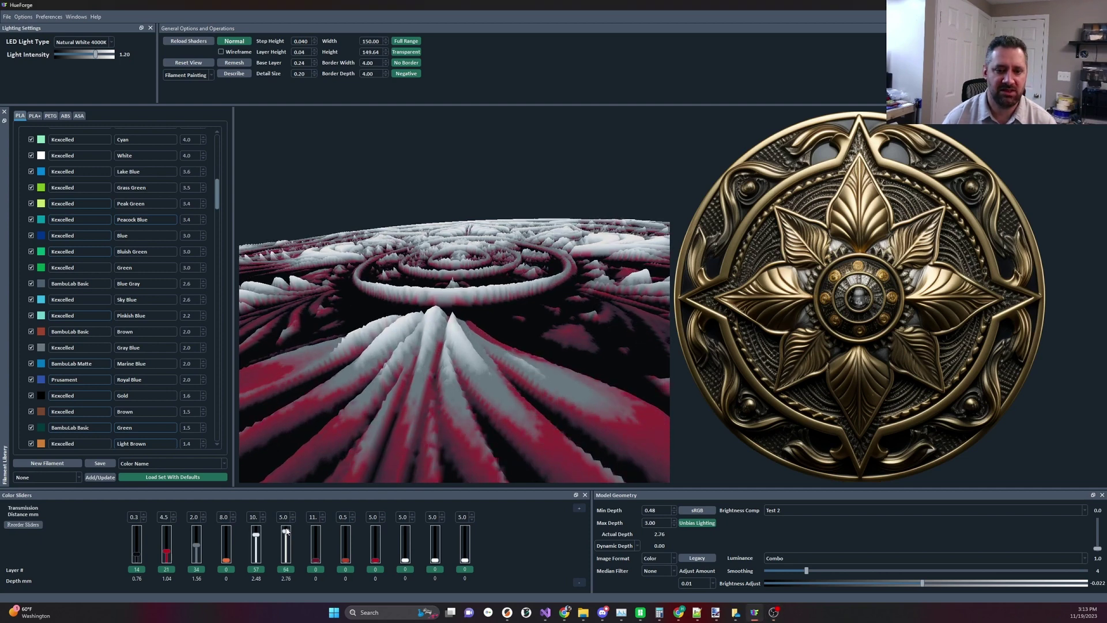
{"action": "scroll", "coordinate": [289, 526], "scroll_direction": "up", "scroll_amount": 2}
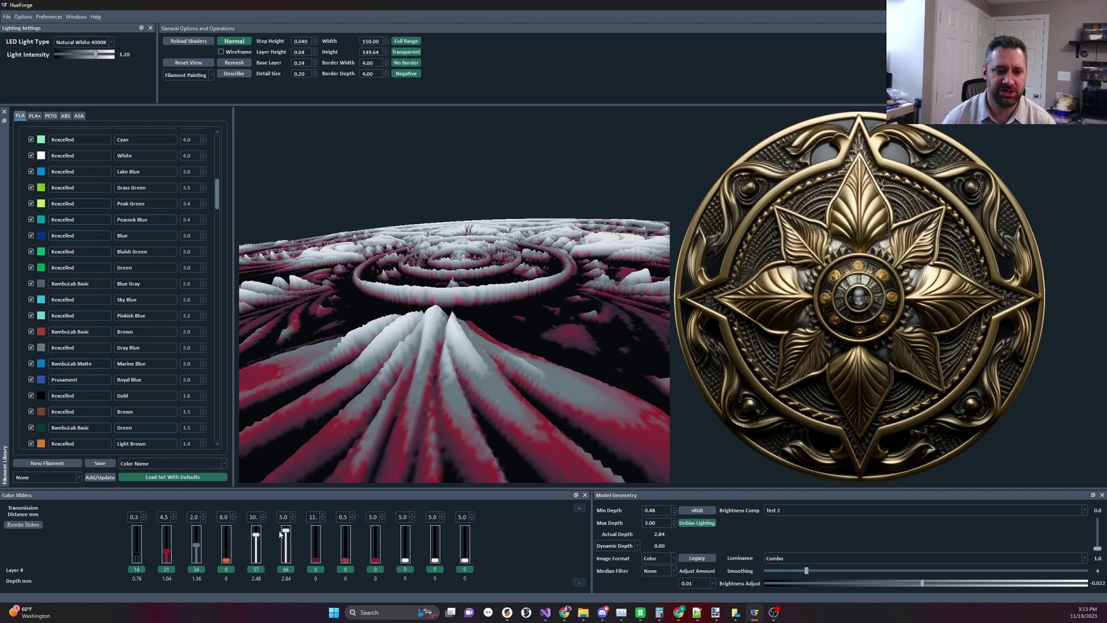
{"action": "scroll", "coordinate": [287, 533], "scroll_direction": "down", "scroll_amount": 7}
{"action": "scroll", "coordinate": [287, 534], "scroll_direction": "down", "scroll_amount": 3}
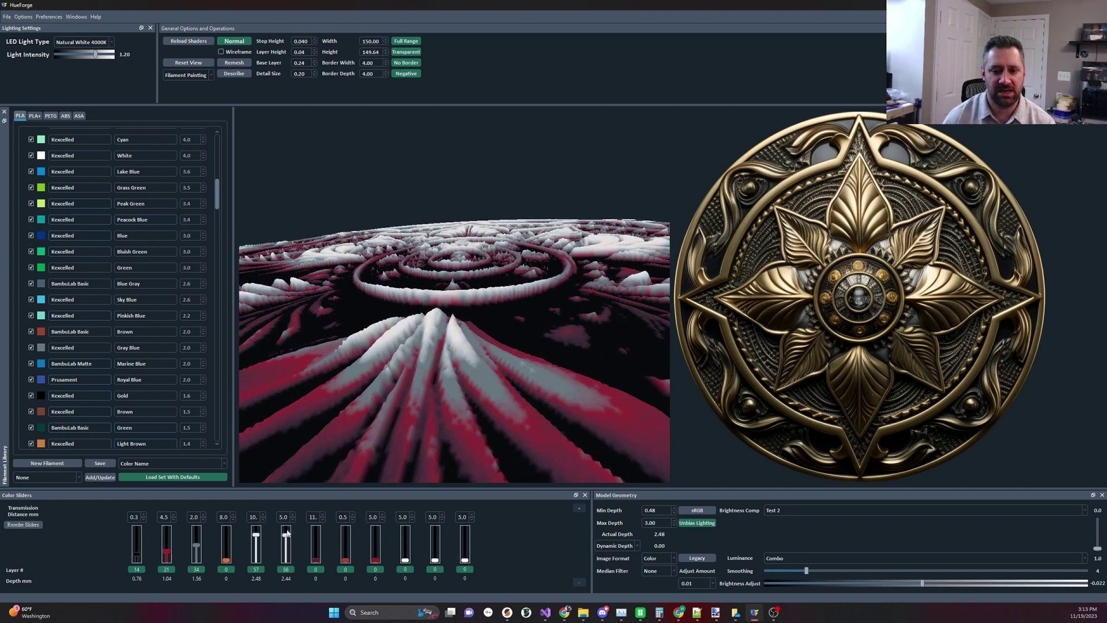
{"action": "scroll", "coordinate": [287, 534], "scroll_direction": "up", "scroll_amount": 3}
{"action": "scroll", "coordinate": [288, 534], "scroll_direction": "down", "scroll_amount": 1}
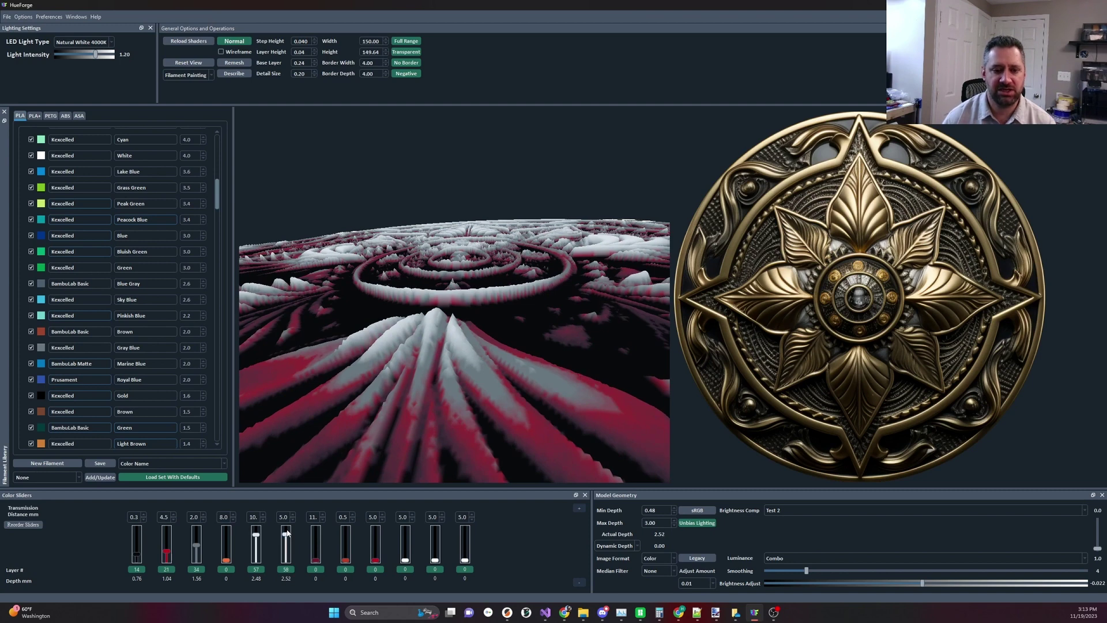
{"action": "scroll", "coordinate": [286, 533], "scroll_direction": "down", "scroll_amount": 2}
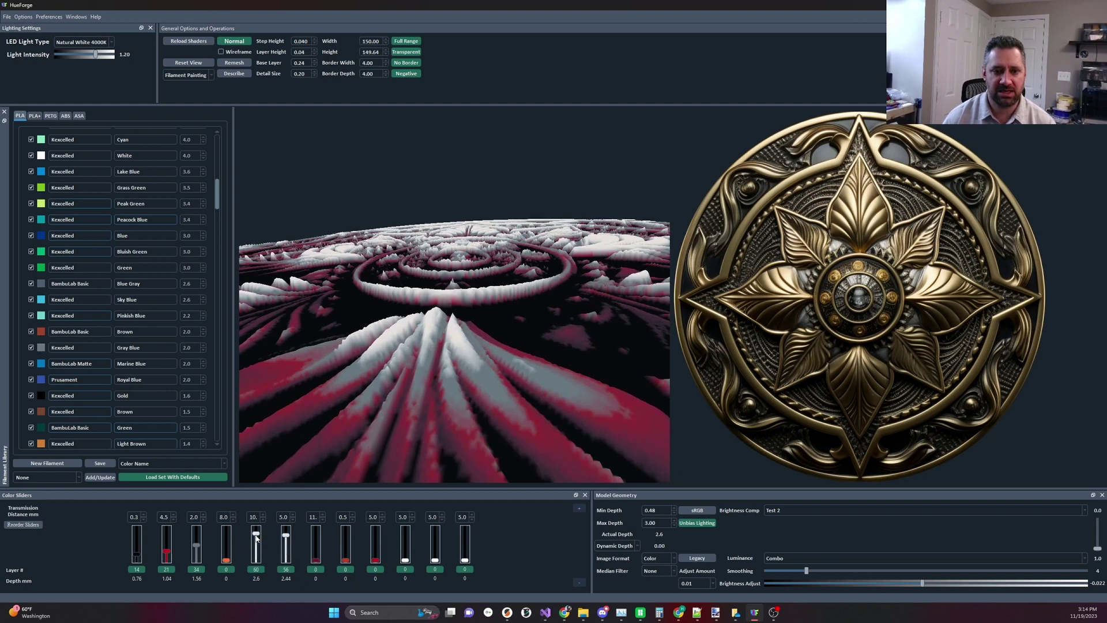
Set the white slider before PolyLite Pro White to layer 58 and return PolyLite Pro White to layer 71.
{"action": "scroll", "coordinate": [256, 539], "scroll_direction": "up", "scroll_amount": 1}
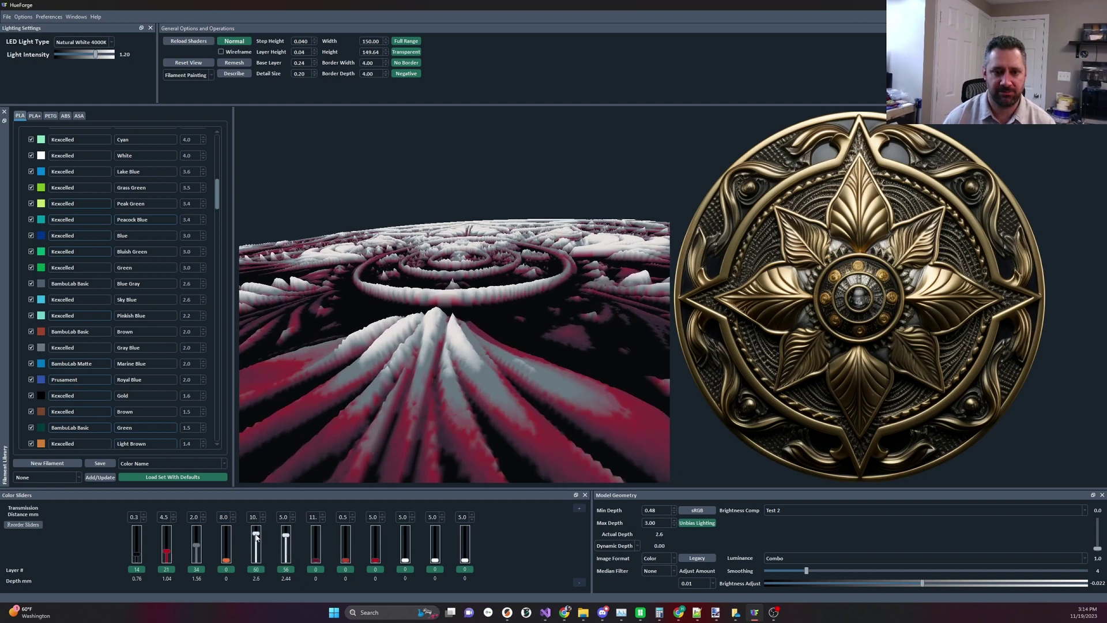
{"action": "left_click_drag", "start_coordinate": [286, 535], "coordinate": [290, 530]}
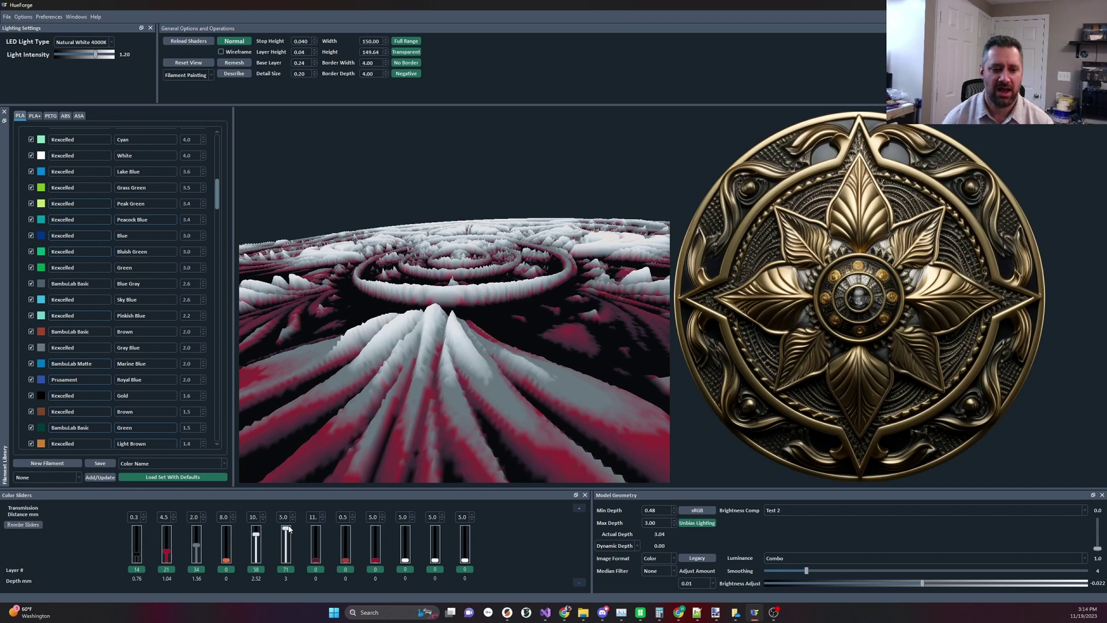
{"action": "scroll", "coordinate": [289, 529], "scroll_direction": "down", "scroll_amount": 2}
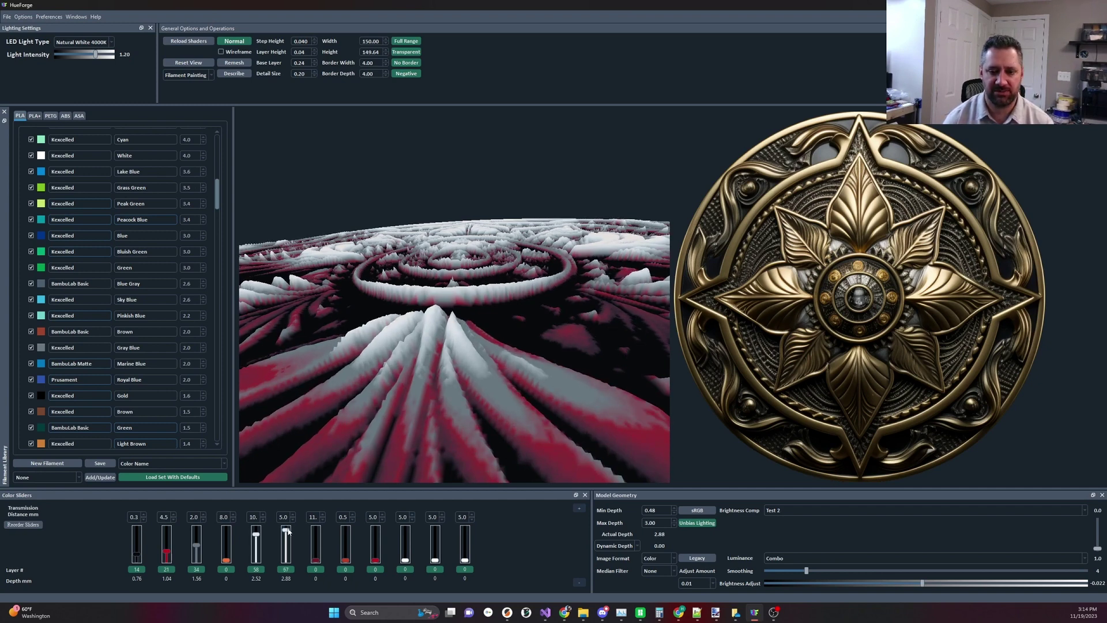
{"action": "scroll", "coordinate": [289, 531], "scroll_direction": "up", "scroll_amount": 2}
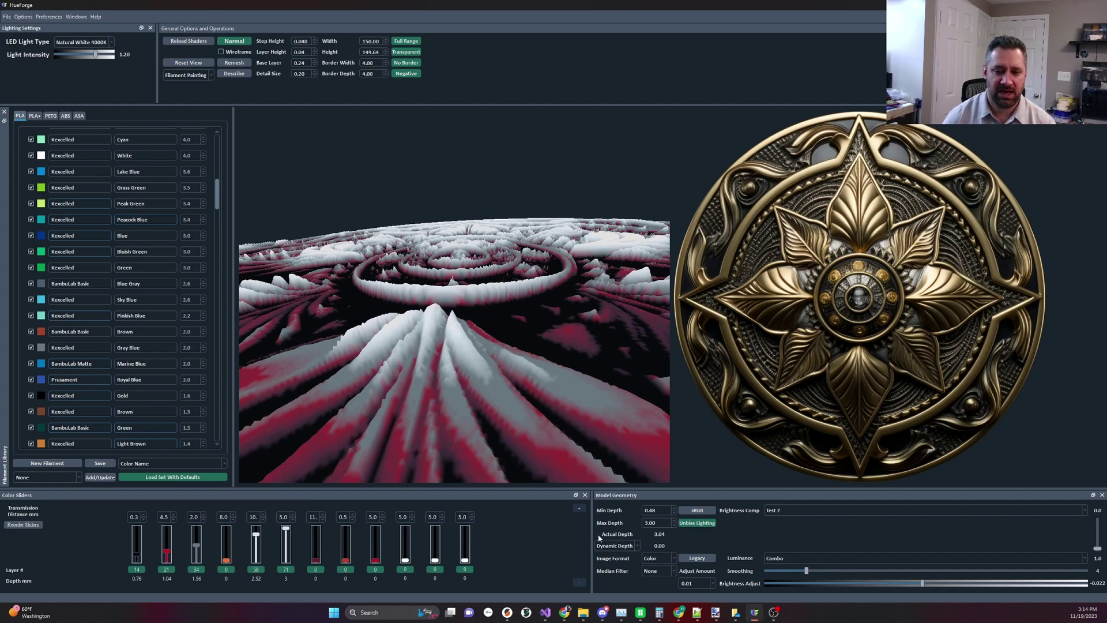
Switch the depth mode to Clipped Depth and lower the two white sliders to layers 40 and 47.
{"action": "left_click", "coordinate": [635, 546]}
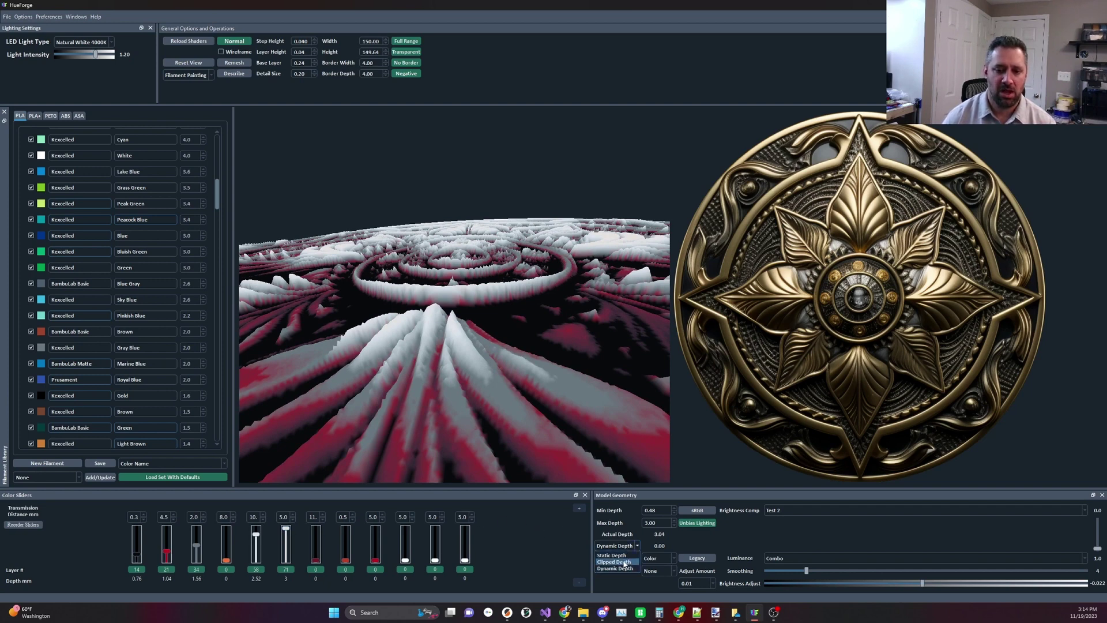
{"action": "left_click", "coordinate": [624, 564]}
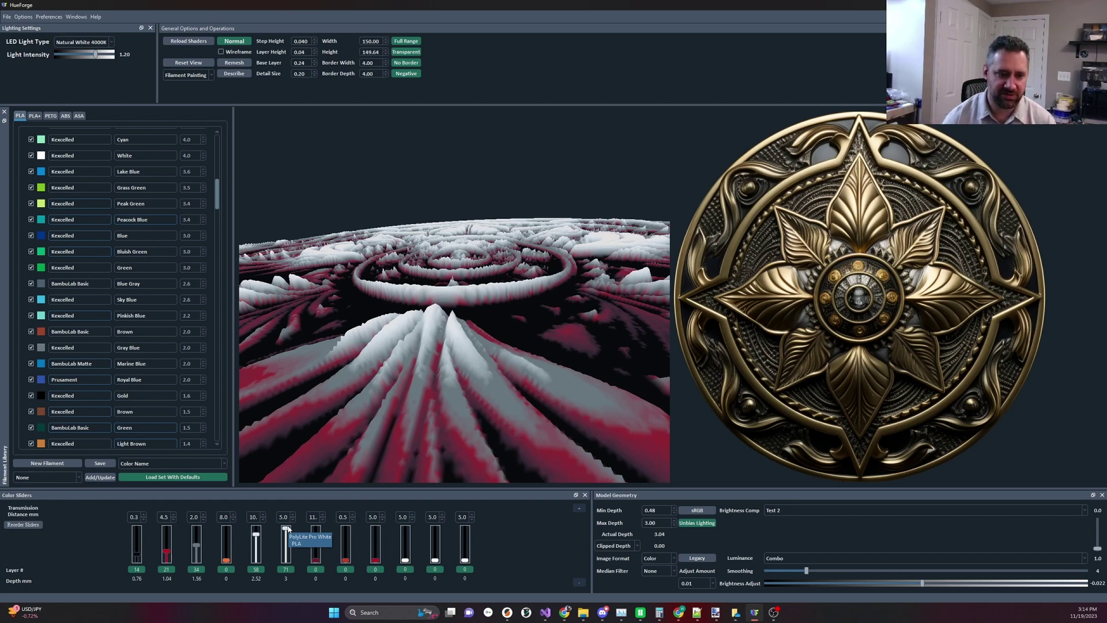
{"action": "mouse_move", "coordinate": [288, 528]}
{"action": "left_mouse_down"}
{"action": "mouse_move", "coordinate": [258, 537]}
{"action": "mouse_move", "coordinate": [285, 537]}
{"action": "left_mouse_up"}
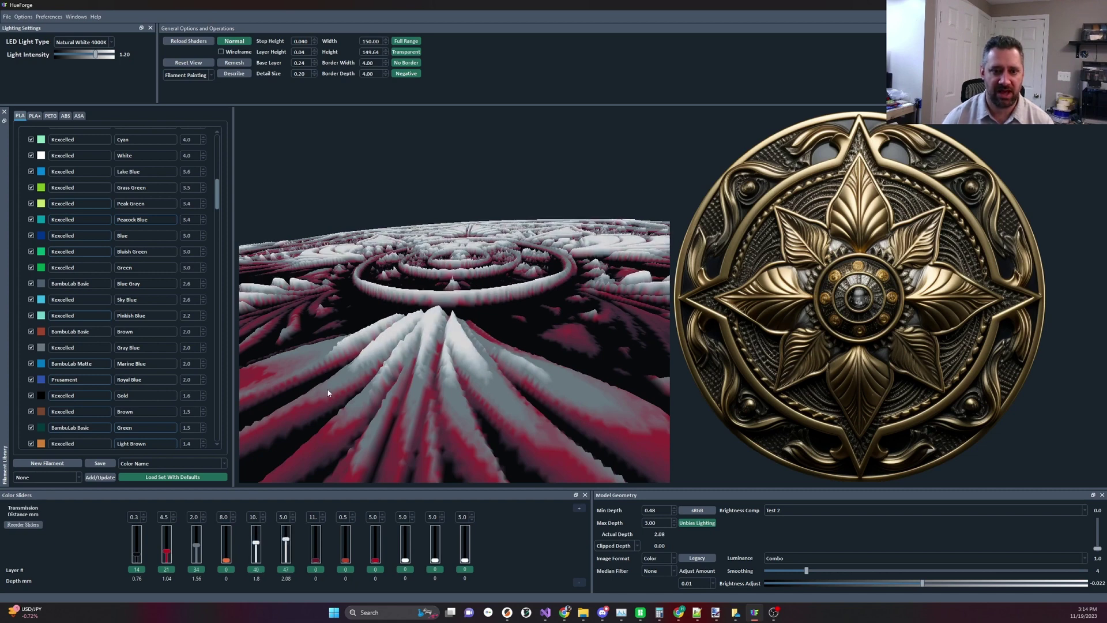
Show the model as a wireframe and raise the PolyLite Pro White slider to layer 71.
{"action": "left_click", "coordinate": [221, 51]}
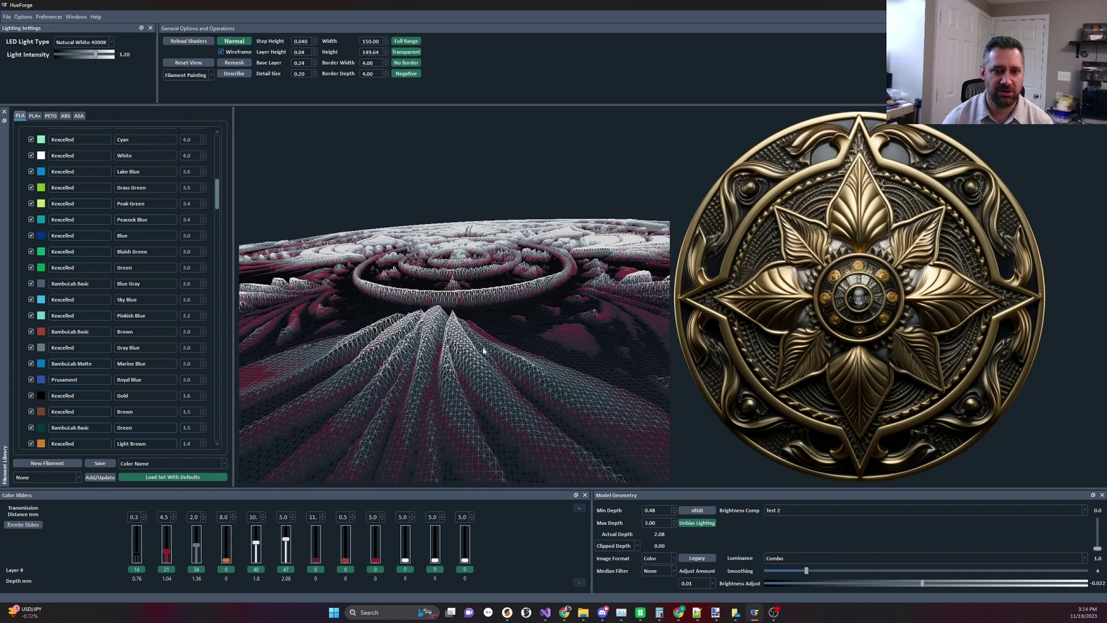
{"action": "left_click_drag", "start_coordinate": [405, 328], "coordinate": [422, 321]}
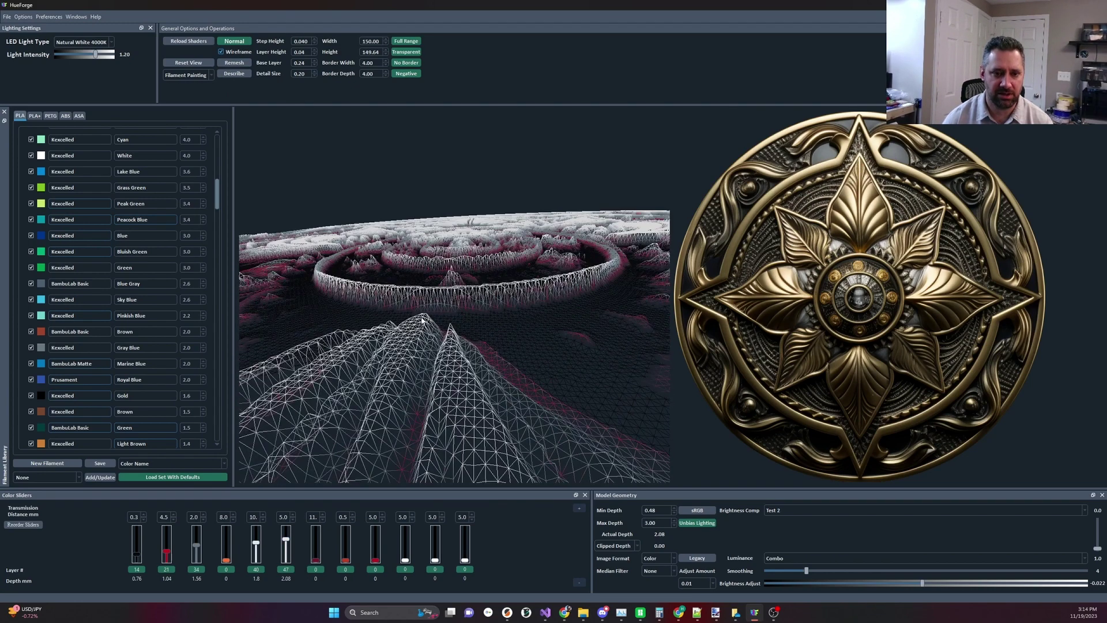
{"action": "left_click_drag", "start_coordinate": [285, 539], "coordinate": [284, 526]}
Switch the depth mode to Static Depth and lower the PolyLite Pro White slider to layer 44.
{"action": "left_click", "coordinate": [615, 546]}
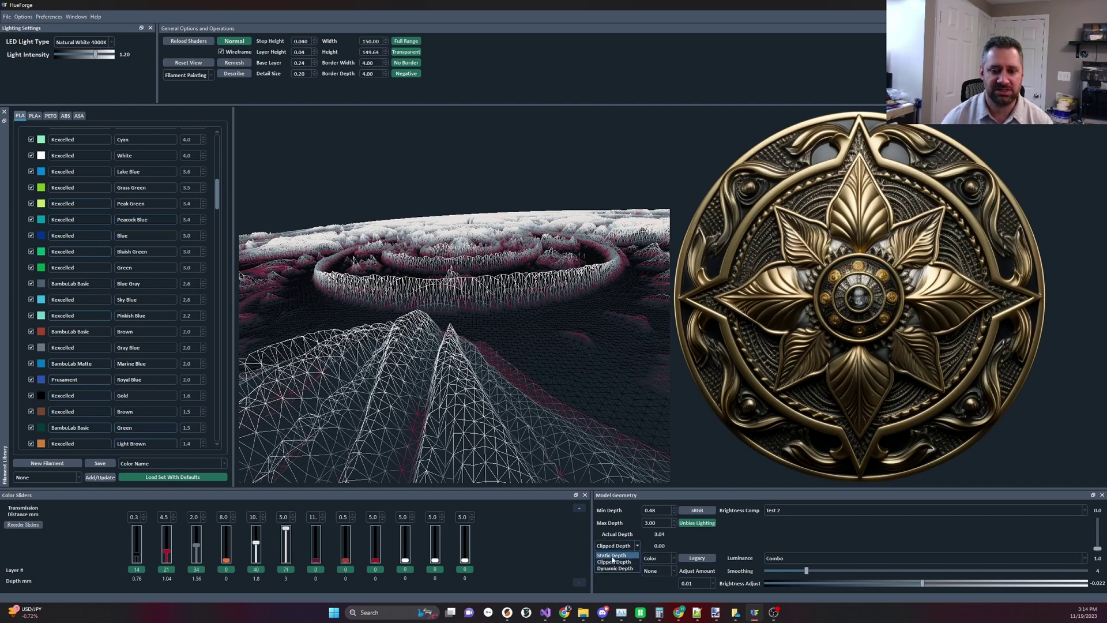
{"action": "left_click", "coordinate": [612, 555]}
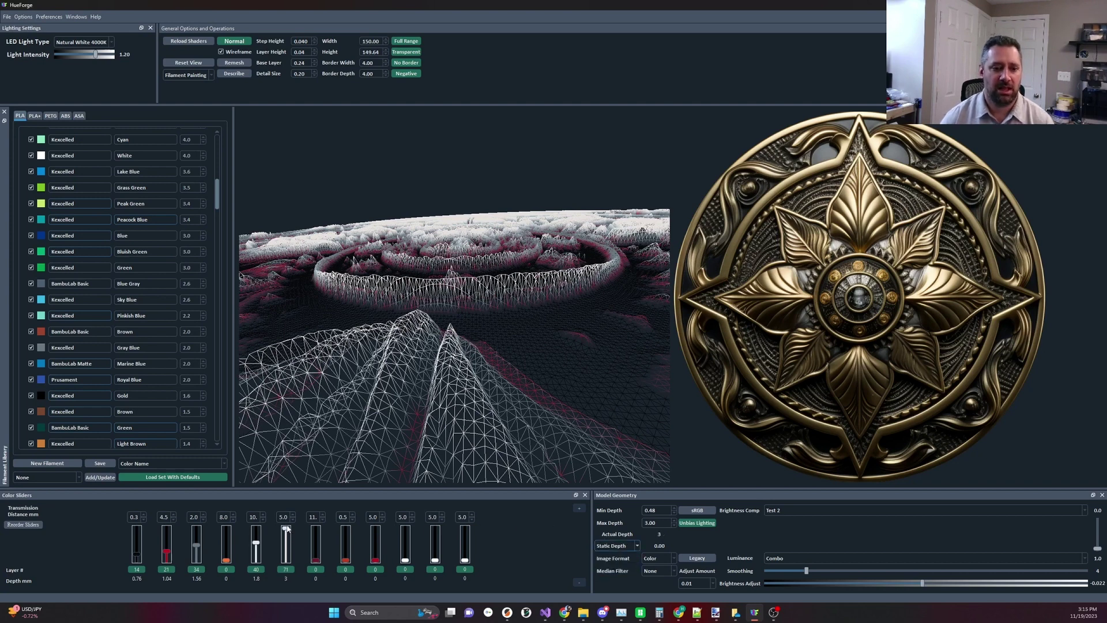
{"action": "left_click_drag", "start_coordinate": [287, 531], "coordinate": [286, 547]}
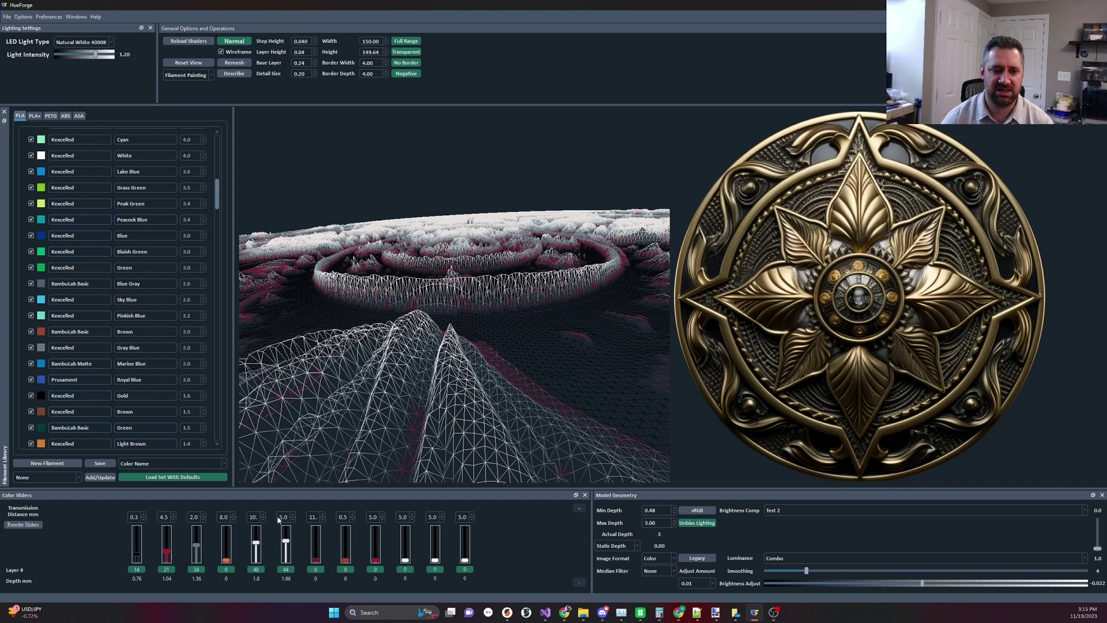
Switch the depth mode to Dynamic Depth and back to Clipped Depth to compare the model's geometry.
{"action": "left_click", "coordinate": [637, 545]}
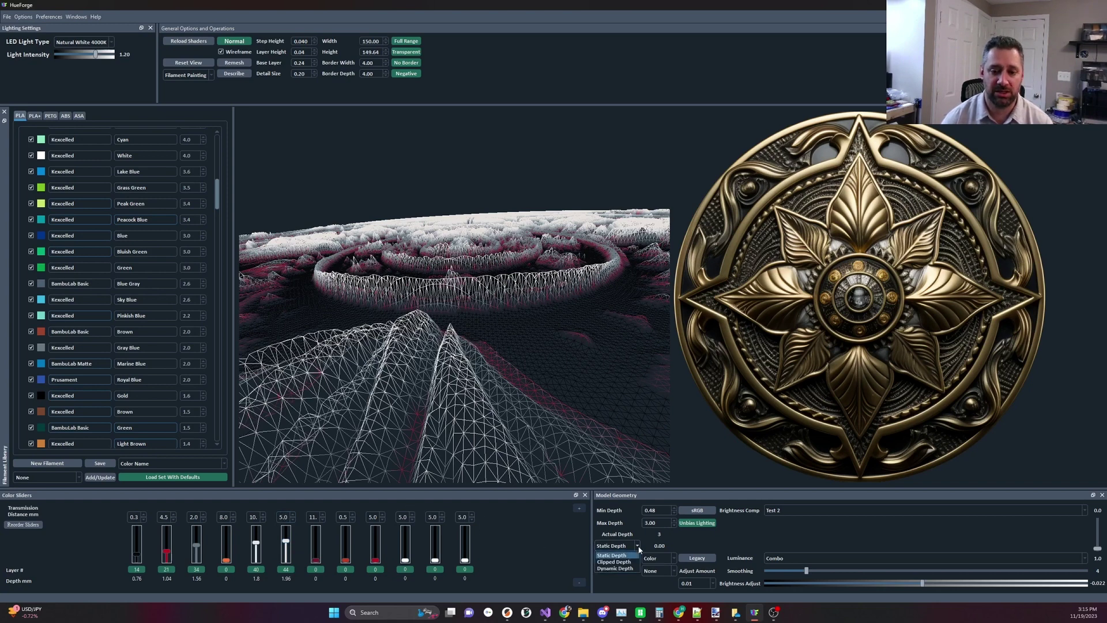
{"action": "left_click", "coordinate": [620, 568]}
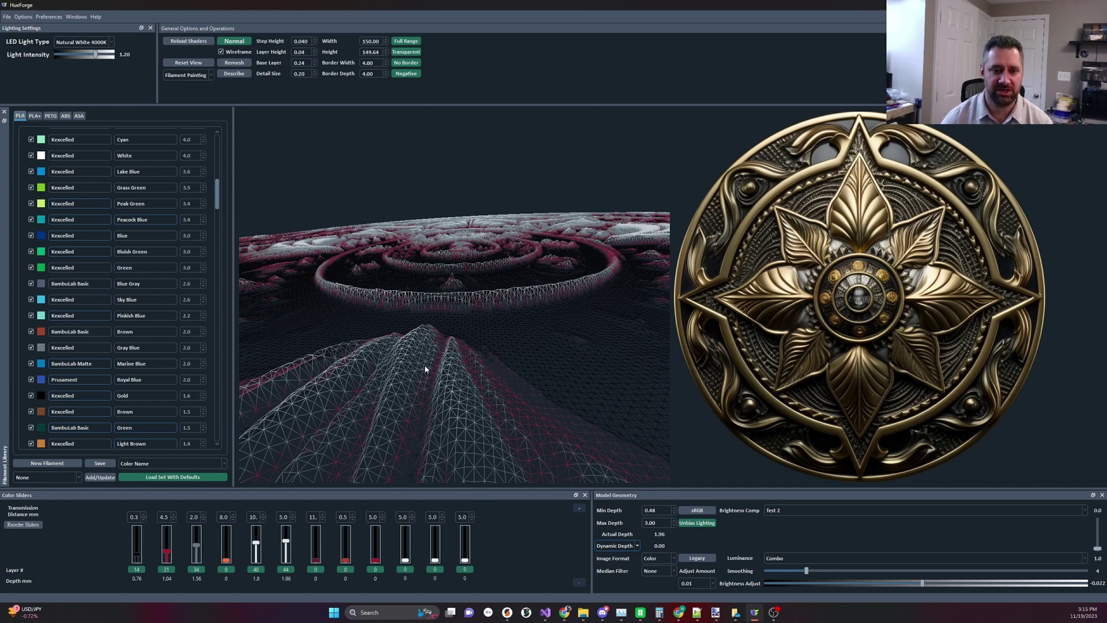
{"action": "left_click", "coordinate": [639, 546]}
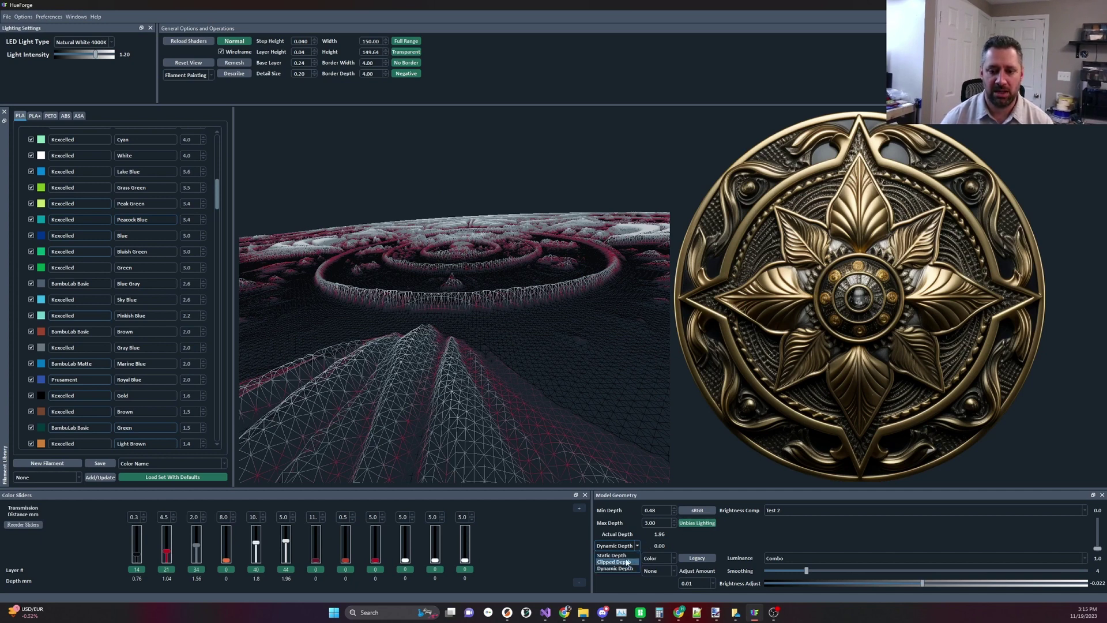
{"action": "left_click", "coordinate": [627, 564]}
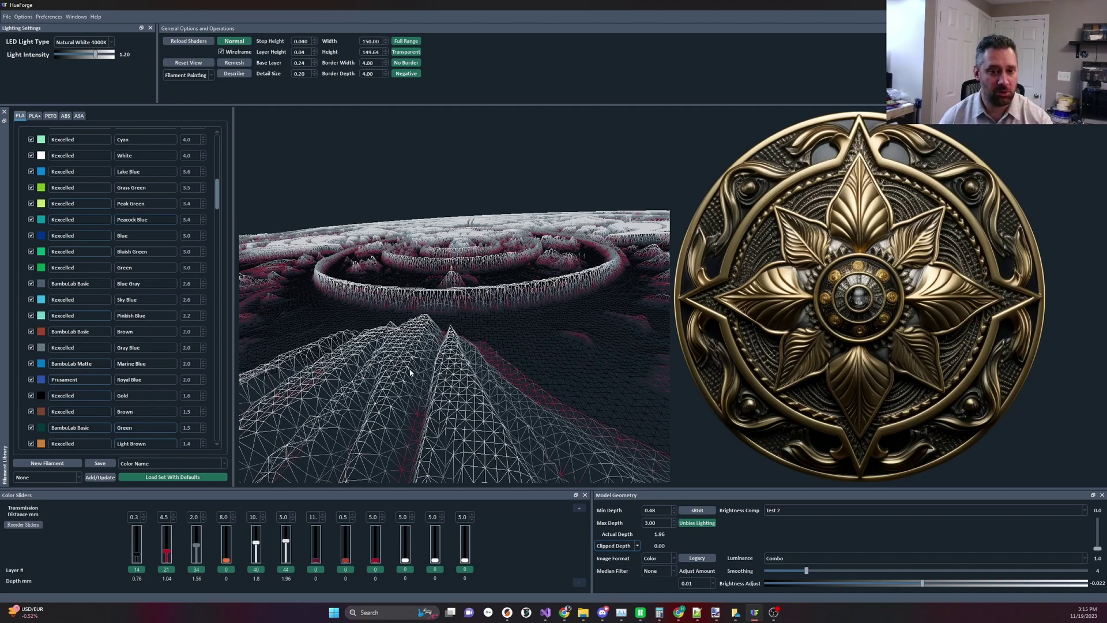
Raise the two white sliders to layers 55 and 71 and set the depth mode to Static Depth.
{"action": "left_click_drag", "start_coordinate": [475, 322], "coordinate": [489, 393]}
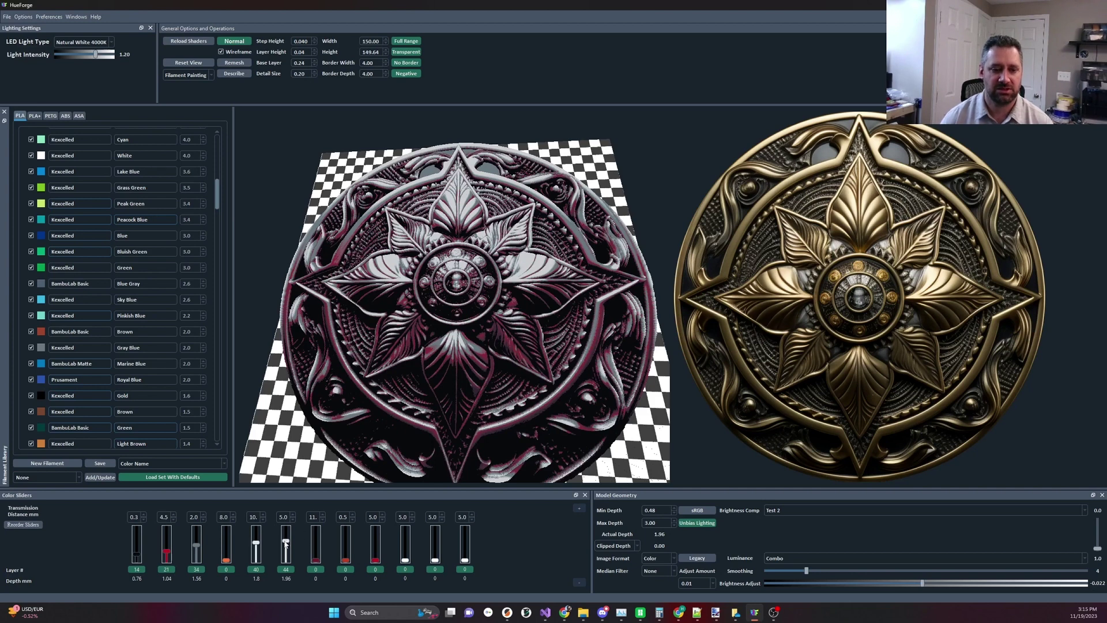
{"action": "left_click_drag", "start_coordinate": [286, 542], "coordinate": [258, 536]}
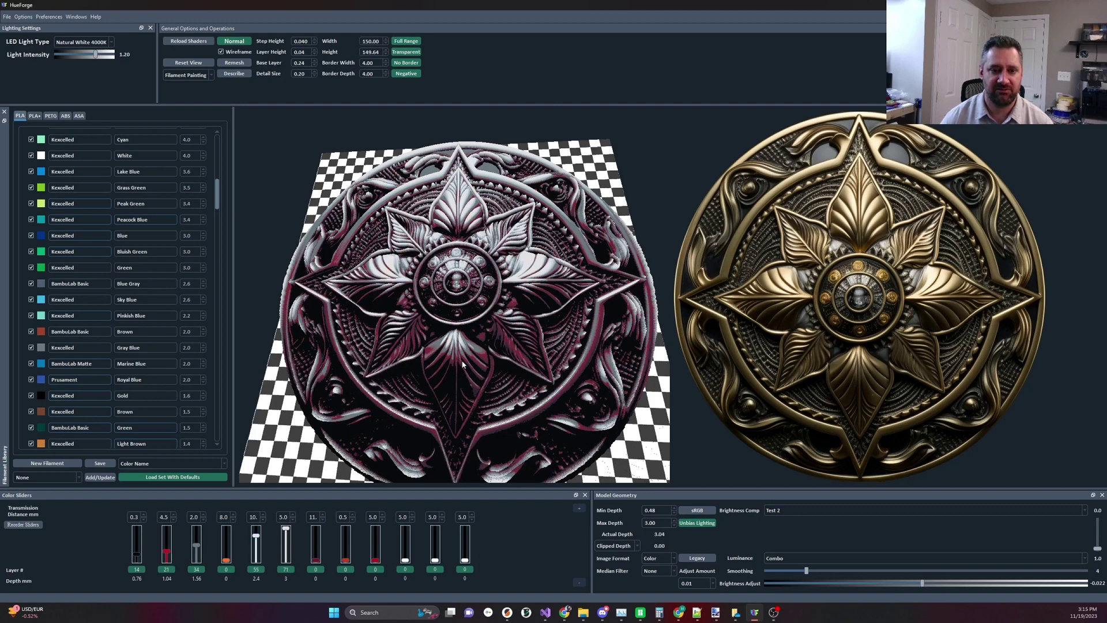
{"action": "left_click", "coordinate": [634, 547]}
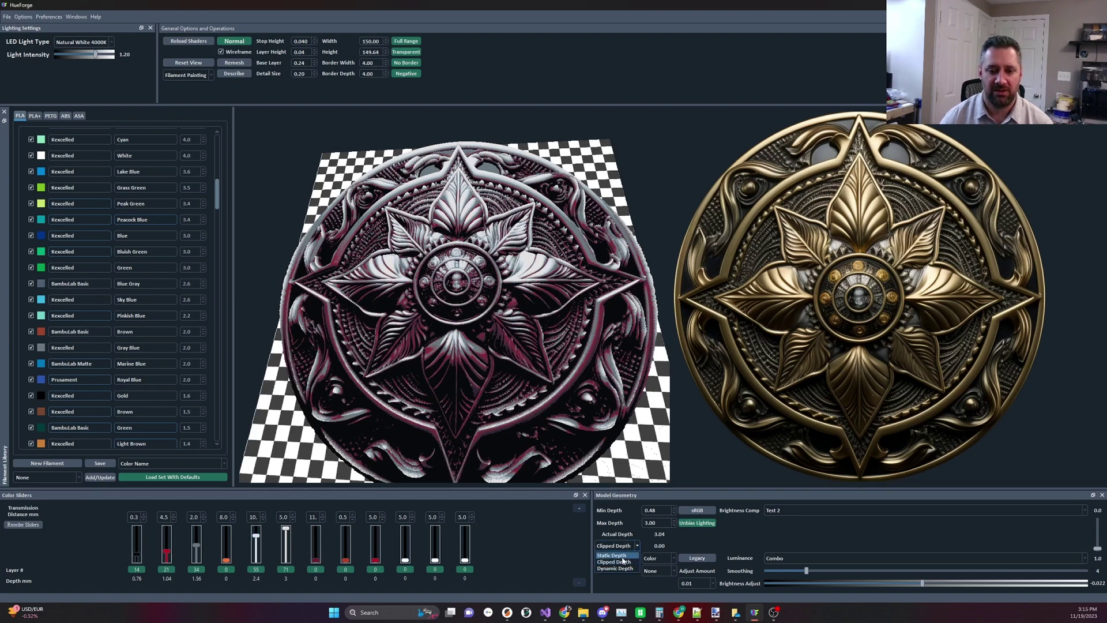
{"action": "left_click", "coordinate": [618, 558]}
Lower the first white slider to layer 30 and set PolyLite Pro White to layer 71.
{"action": "left_click_drag", "start_coordinate": [257, 535], "coordinate": [284, 542]}
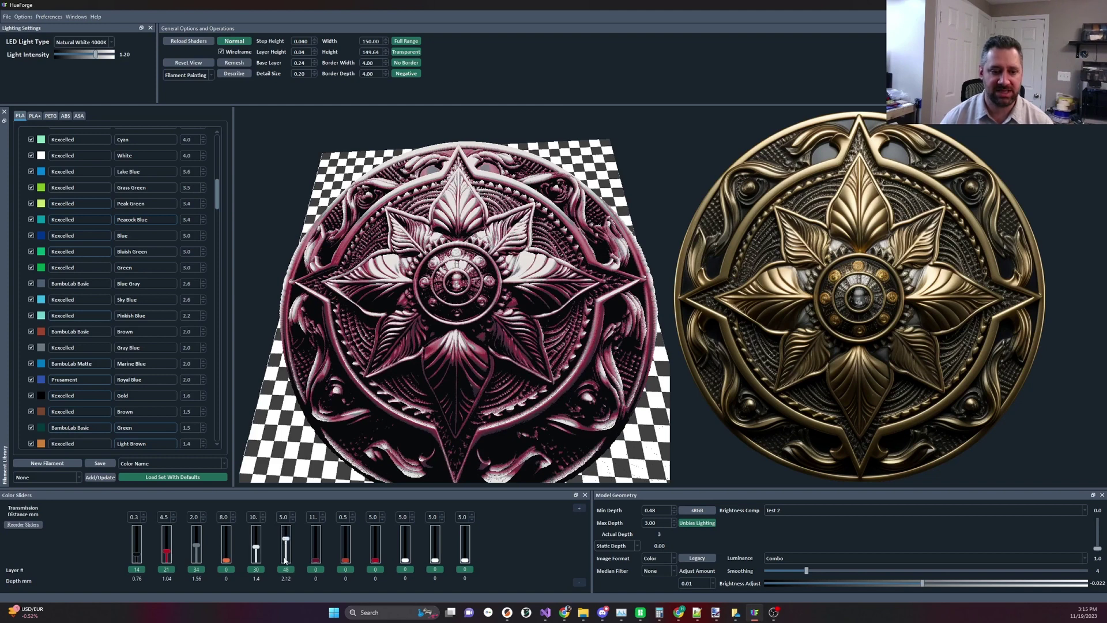
{"action": "left_click_drag", "start_coordinate": [286, 539], "coordinate": [289, 522]}
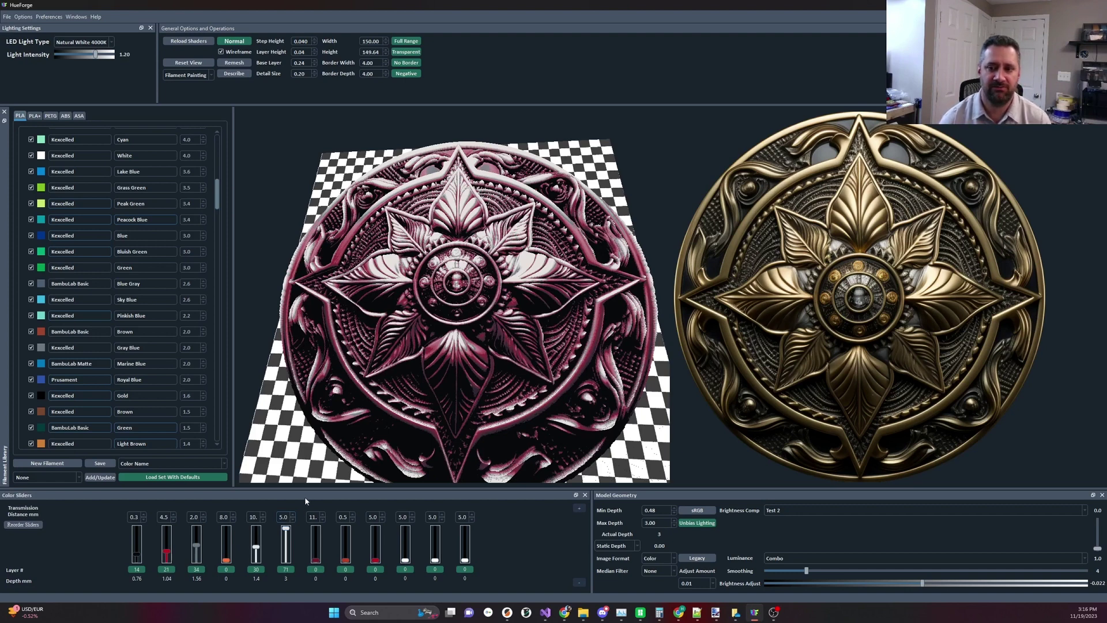
{"action": "left_click_drag", "start_coordinate": [353, 444], "coordinate": [350, 392]}
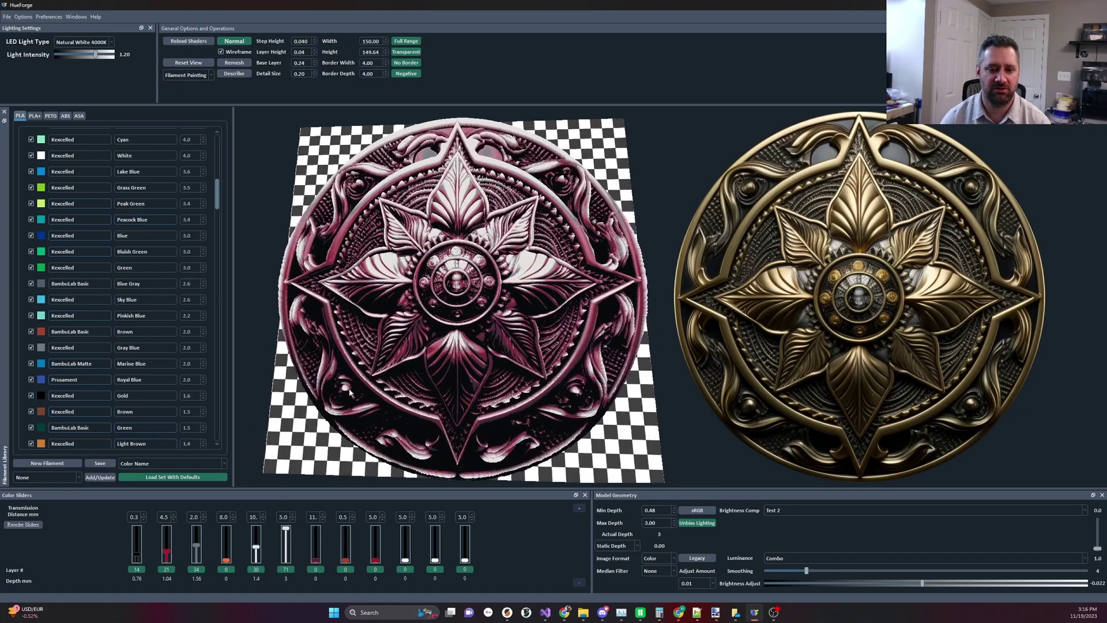